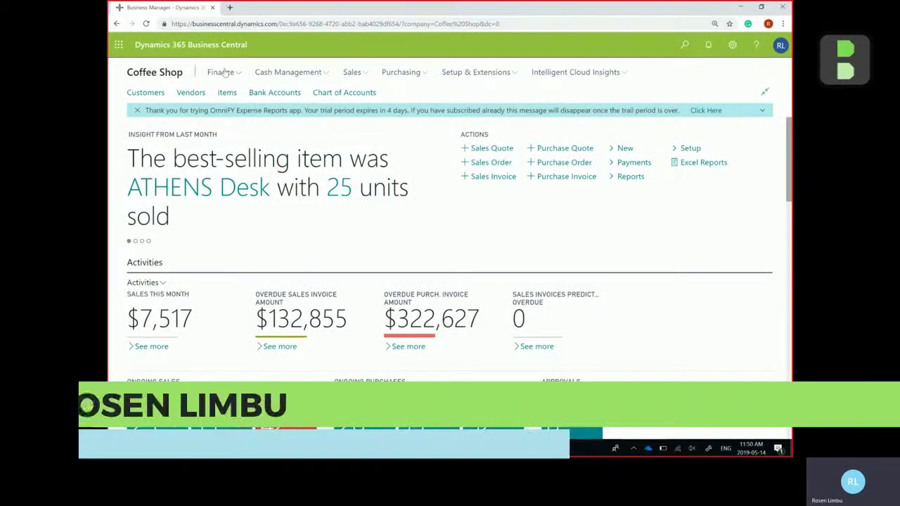
- Open the company's Chart of Accounts and hide the filter pane
left_click(224, 72)
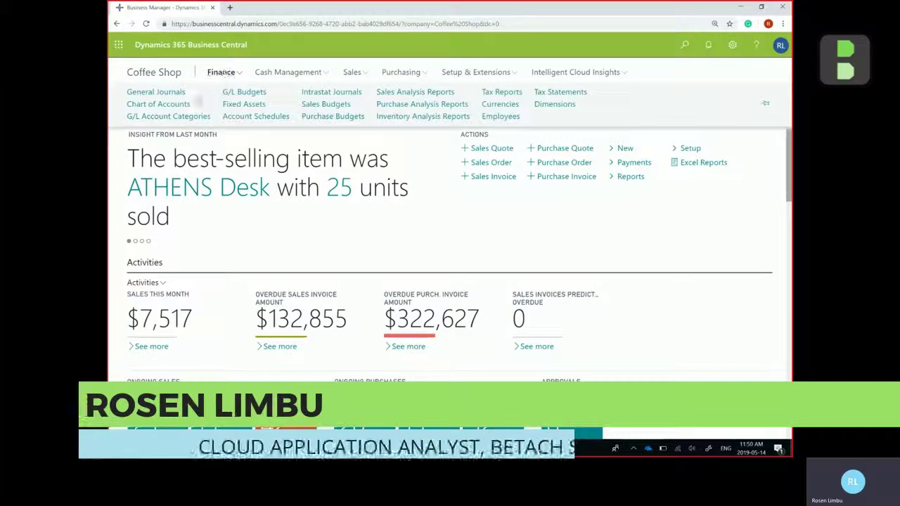
left_click(179, 108)
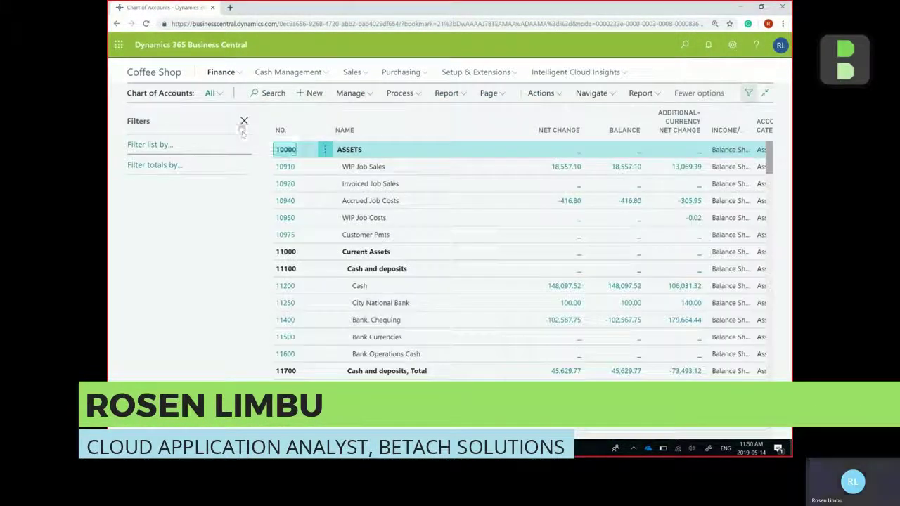
left_click(244, 123)
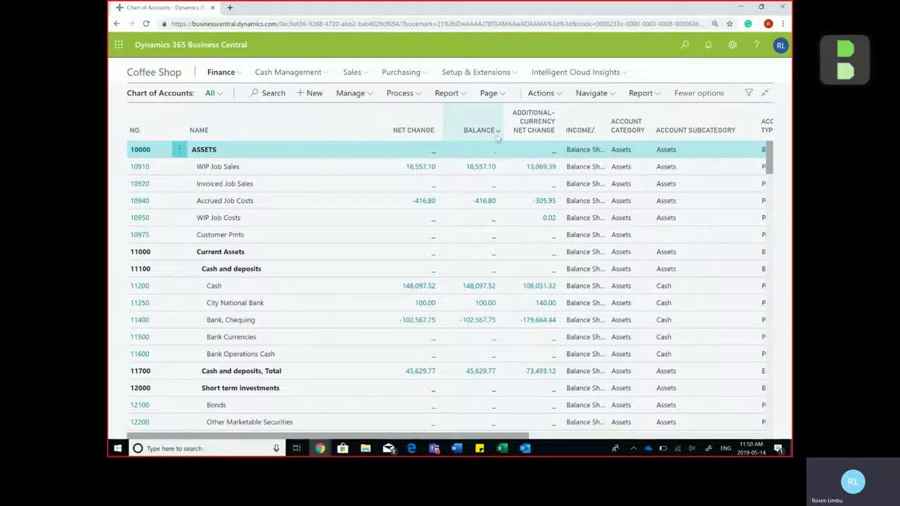
- Filter the chart of accounts by Income/Balance for Balance Sheet accounts and look through the filtered list
left_click(604, 132)
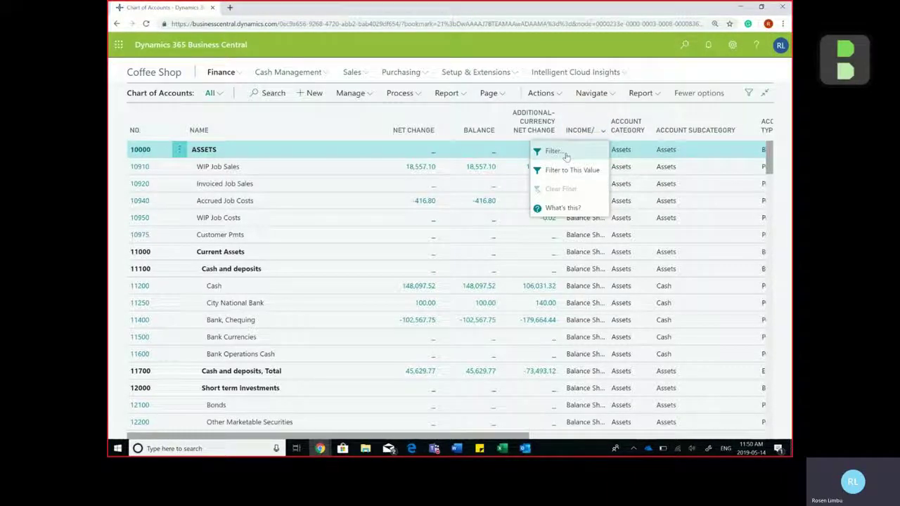
left_click(566, 156)
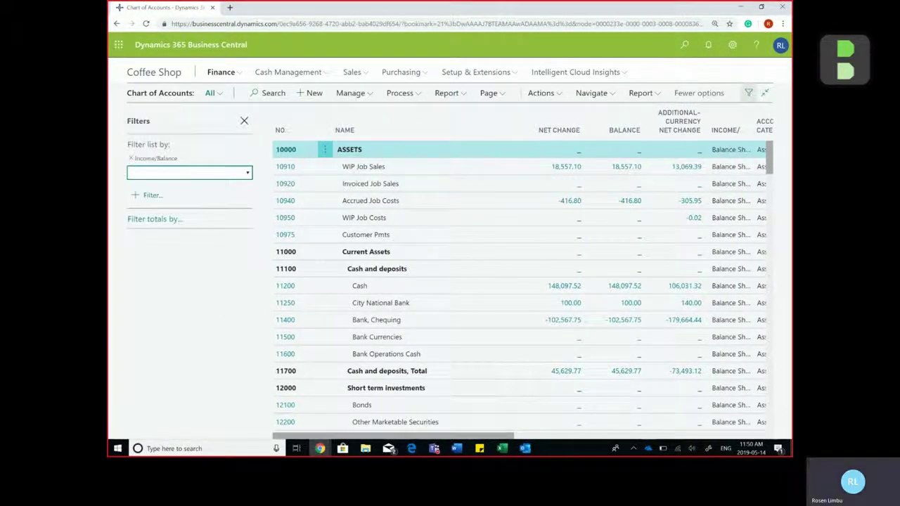
left_click(239, 174)
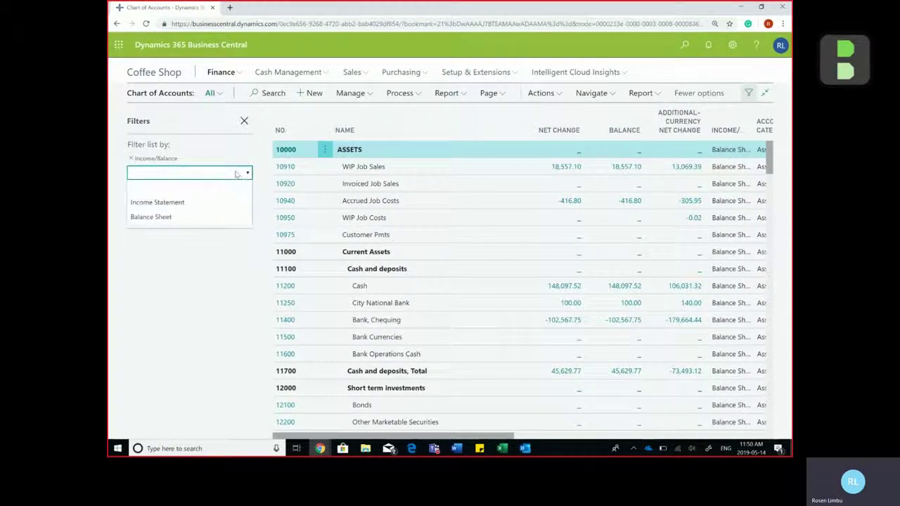
left_click(190, 218)
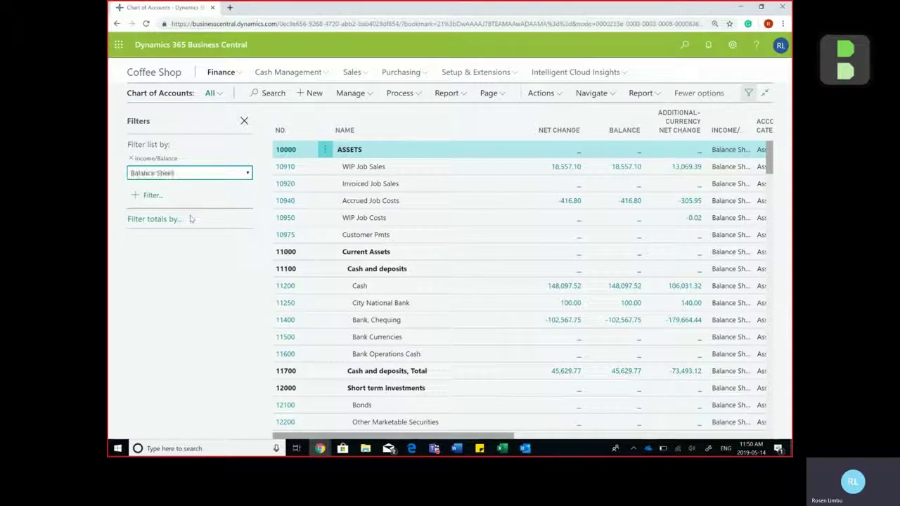
left_click(243, 121)
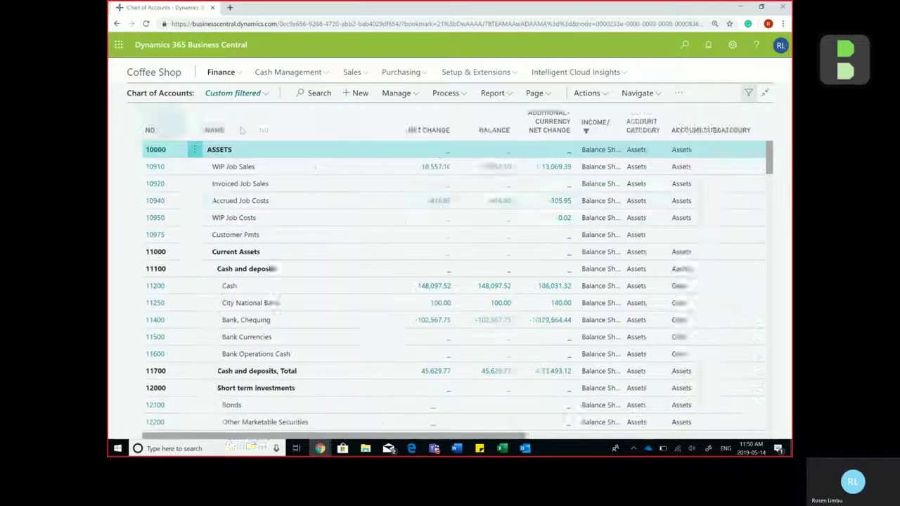
scroll(377, 230, "down", 2)
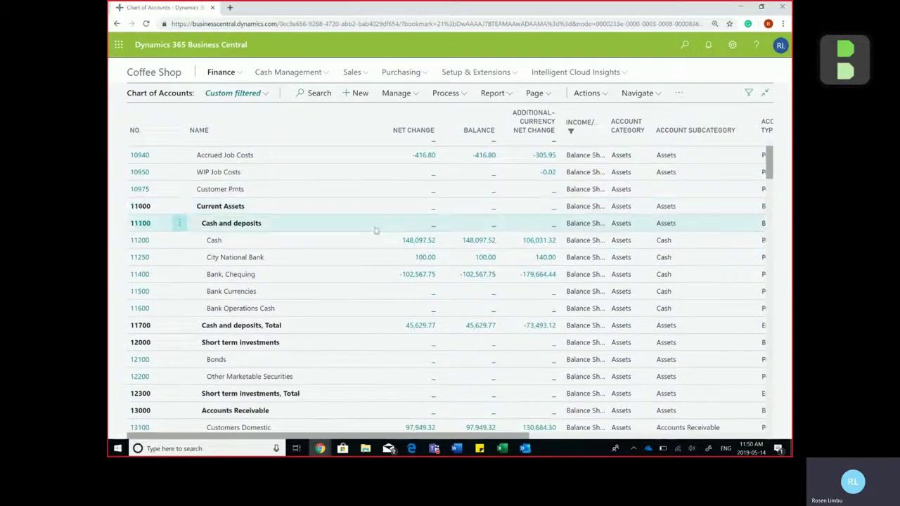
scroll(373, 232, "up", 2)
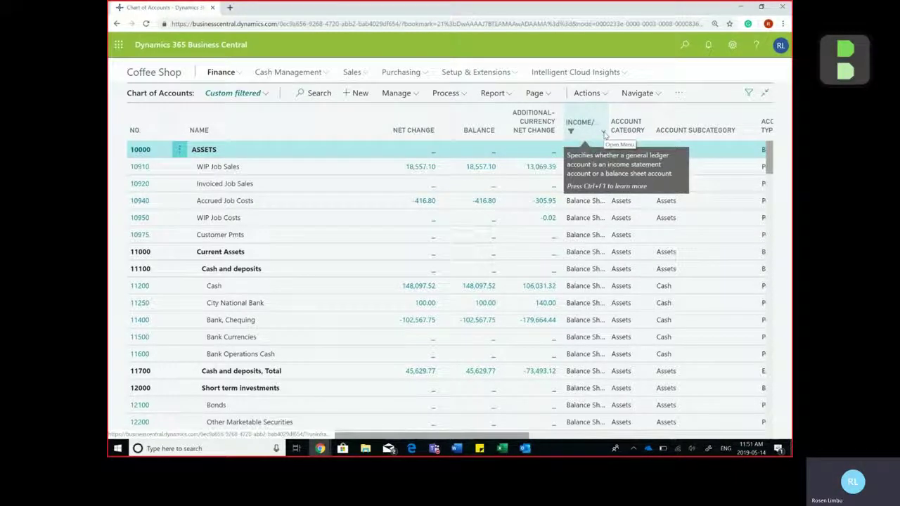
- Clear the Income/Balance filter and filter the chart of accounts by the account category Income
left_click(603, 134)
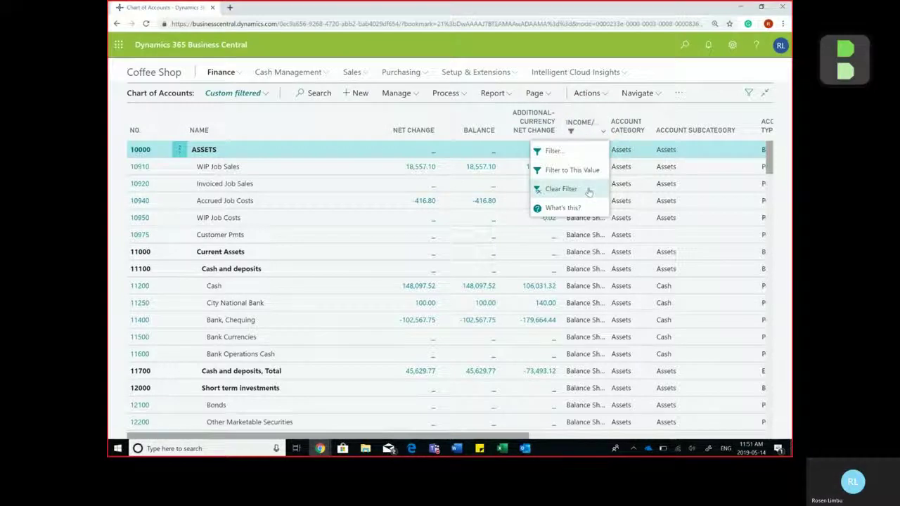
left_click(588, 190)
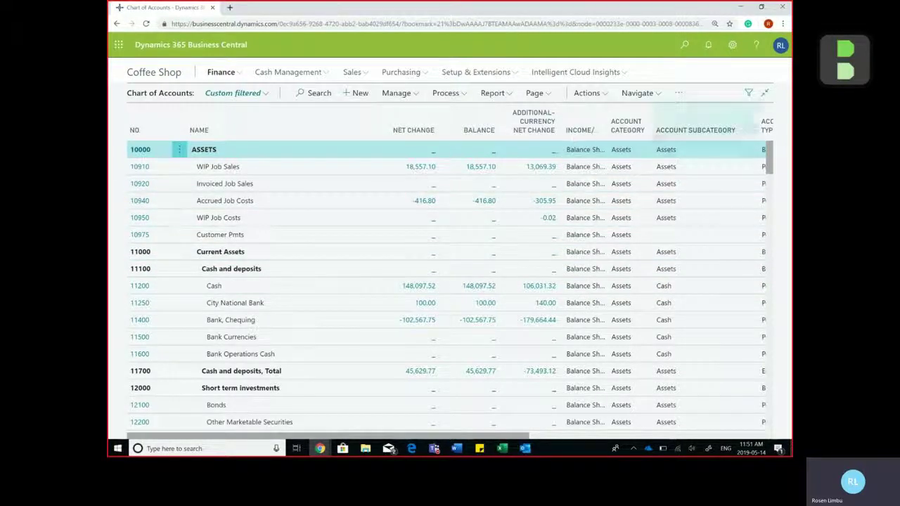
left_click(626, 126)
left_click(599, 151)
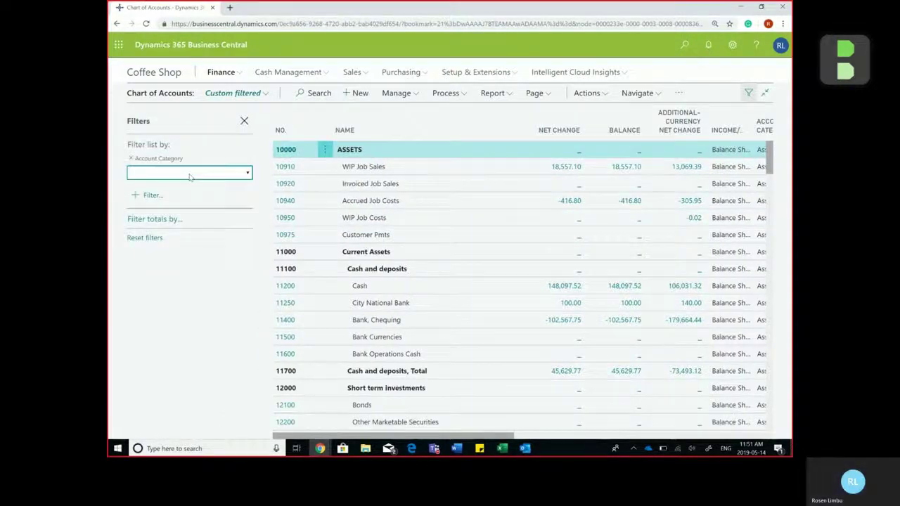
left_click(190, 174)
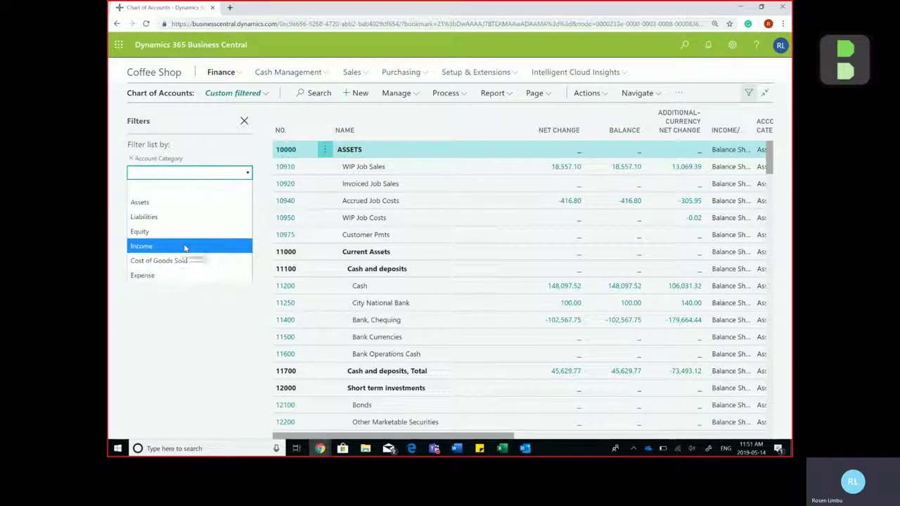
left_click(185, 248)
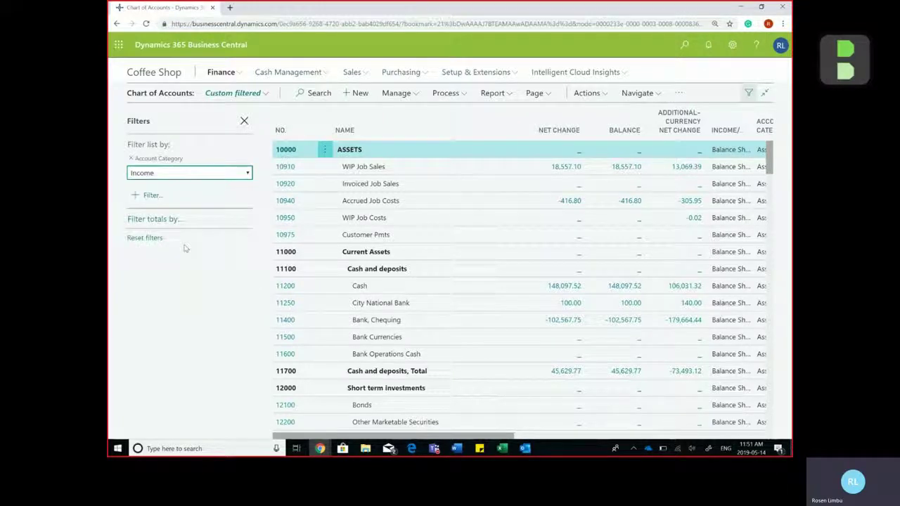
scroll(355, 258, "down", 5)
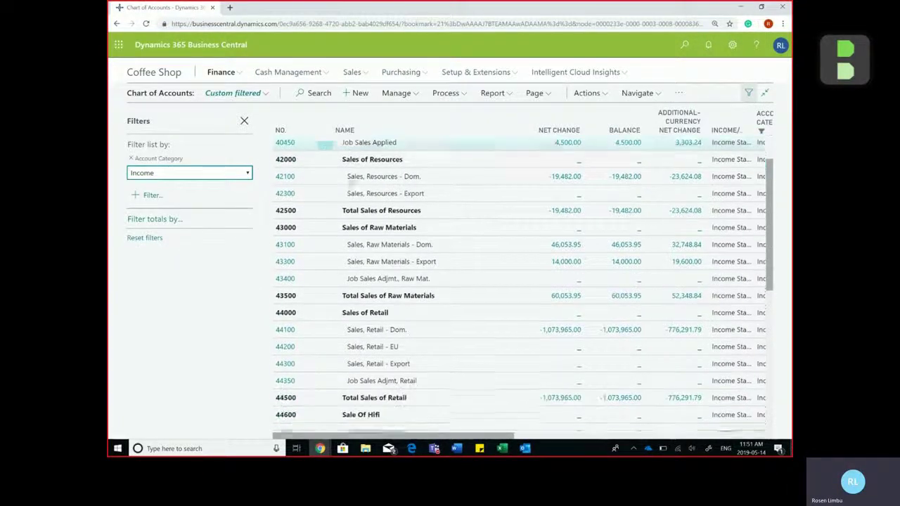
scroll(355, 257, "up", 2)
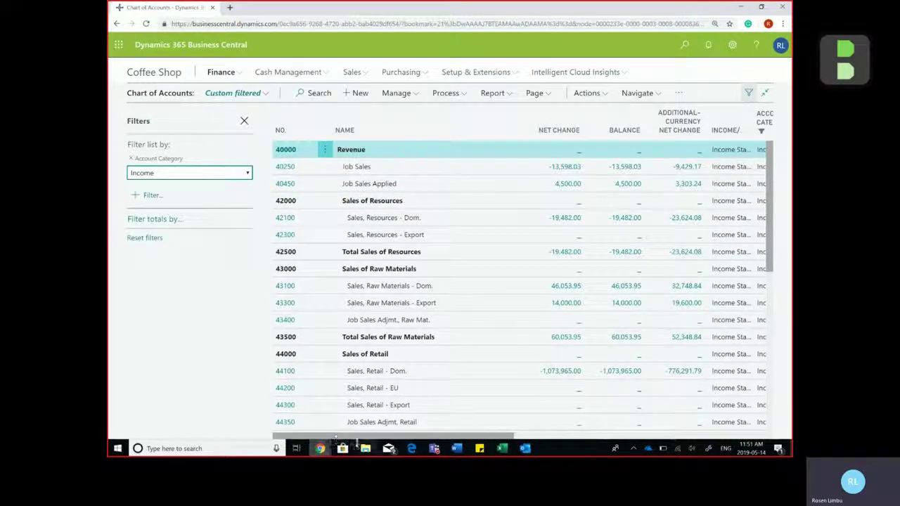
- Add an Account Subcategory filter for "Income, Services" and view the names and balances of the matching accounts
left_click_drag(364, 437, 488, 442)
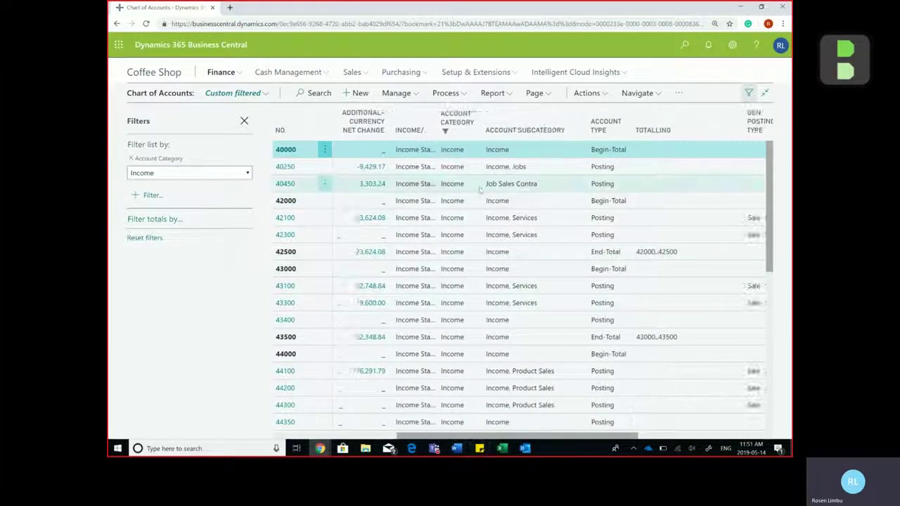
left_click(582, 132)
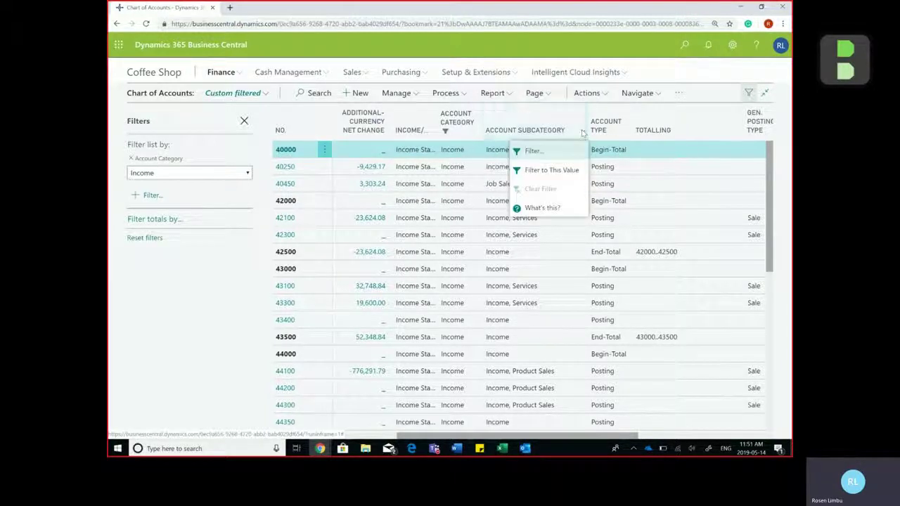
left_click(538, 149)
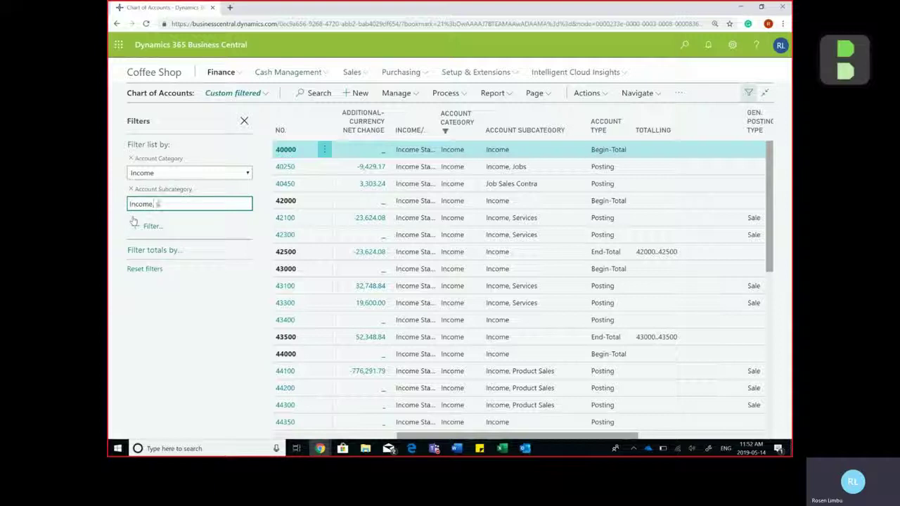
type("Income, Services")
key("Return")
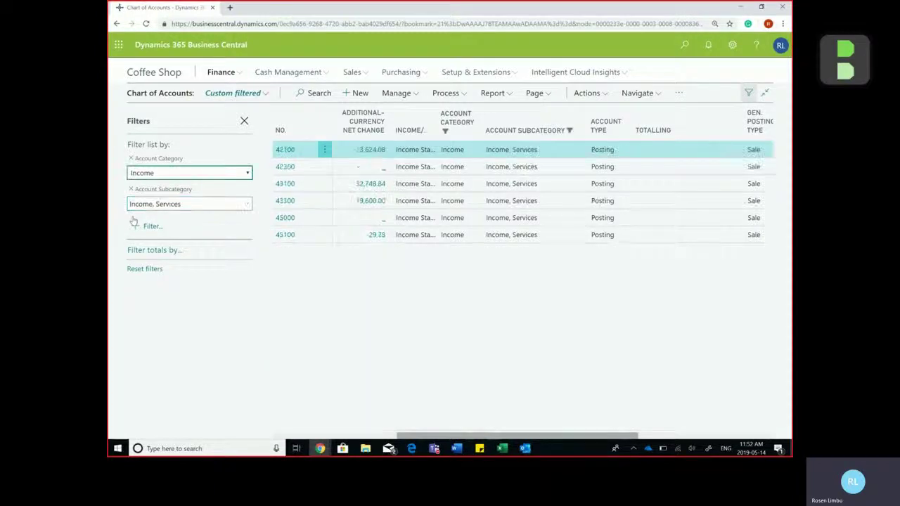
left_click_drag(590, 435, 466, 436)
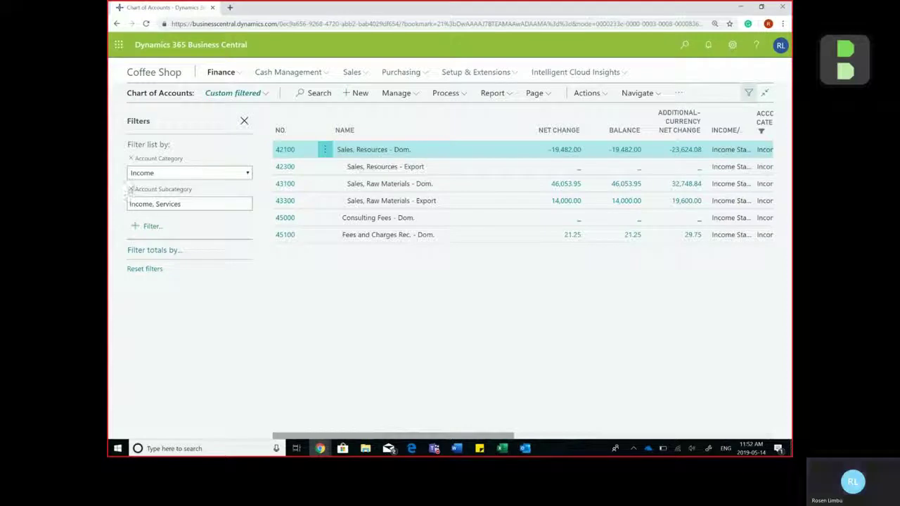
- Remove the Account Subcategory filter and change the Account Category filter to Expense
left_click(130, 190)
left_click(184, 173)
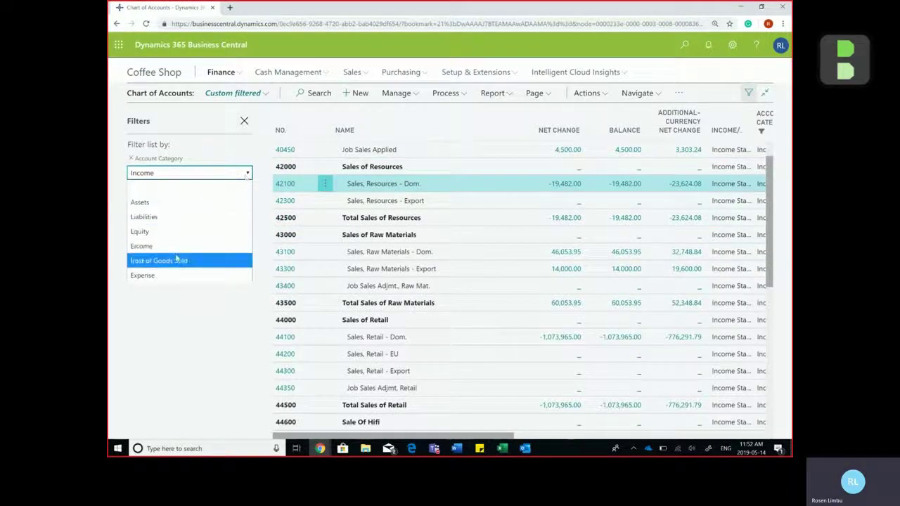
left_click(169, 276)
- Find the Vehicle Expenses heading and create a new G/L account with the number 63100 and the name Gasoline
scroll(398, 239, "down", 10)
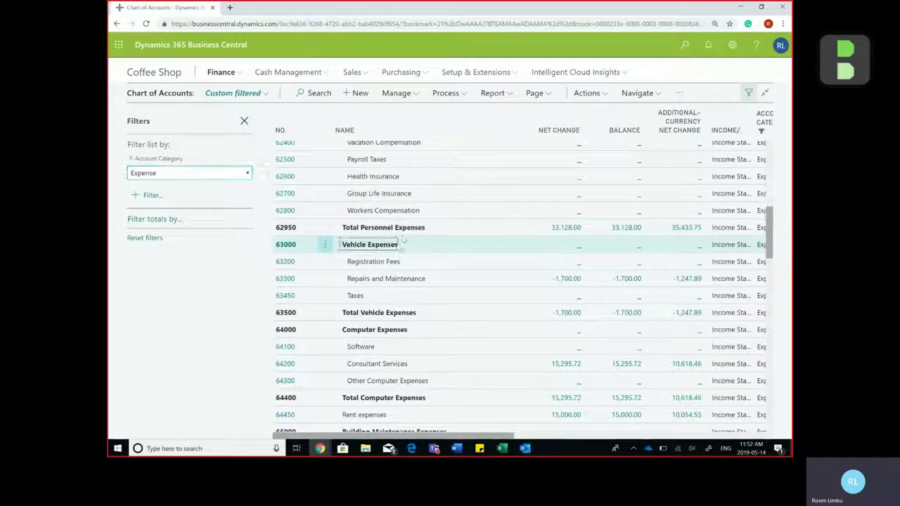
left_click(399, 245)
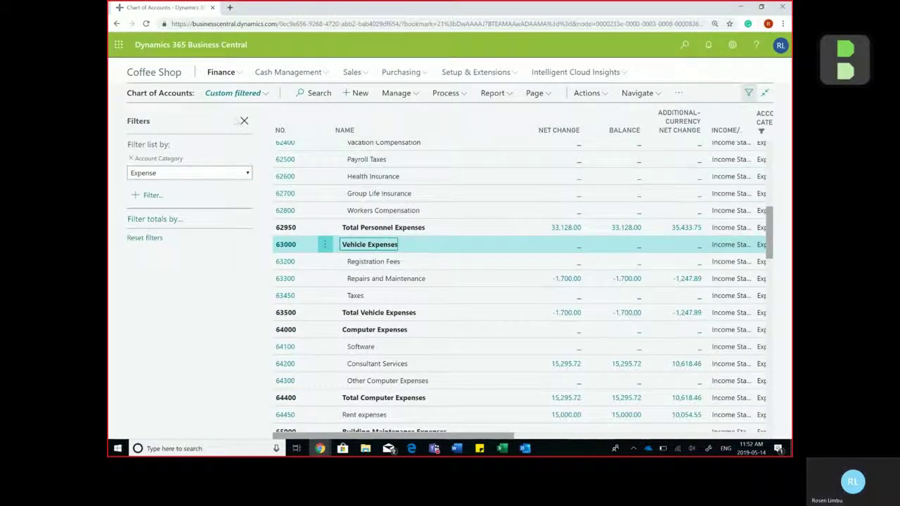
left_click(357, 94)
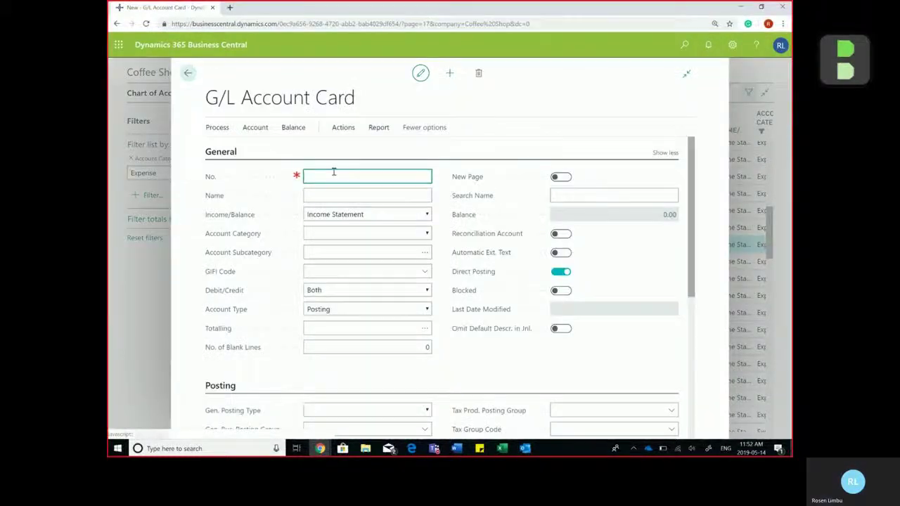
key("Tab")
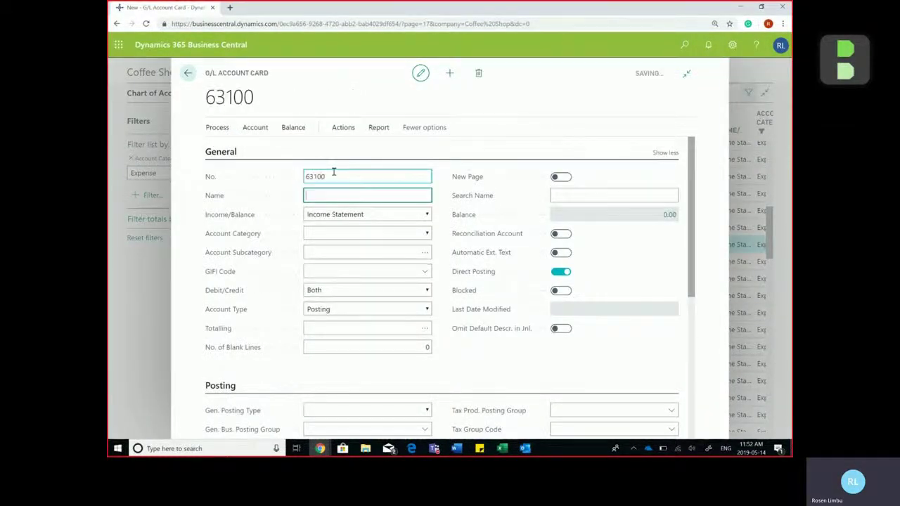
type("Gasoline")
key("Tab")
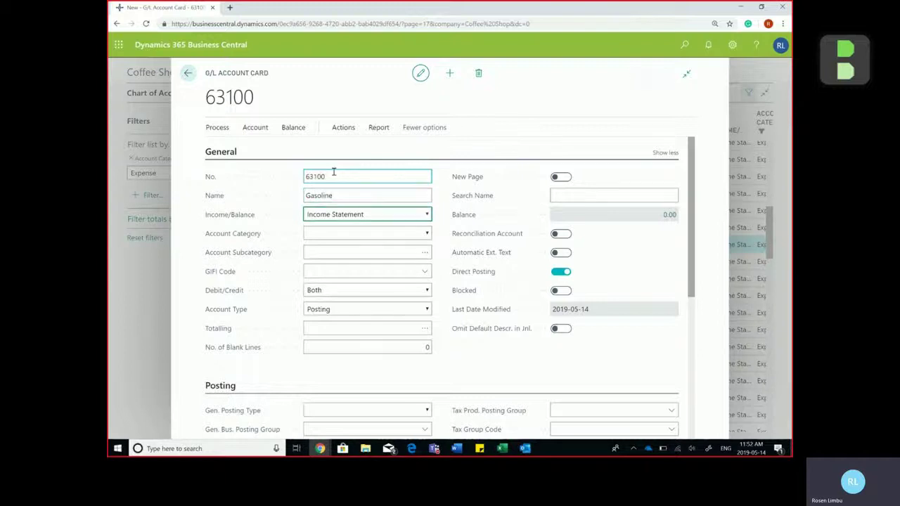
key("Tab")
- Set the Gasoline account's category to Expense and its subcategory to Vehicle Expenses, and return to the chart of accounts
left_click(358, 235)
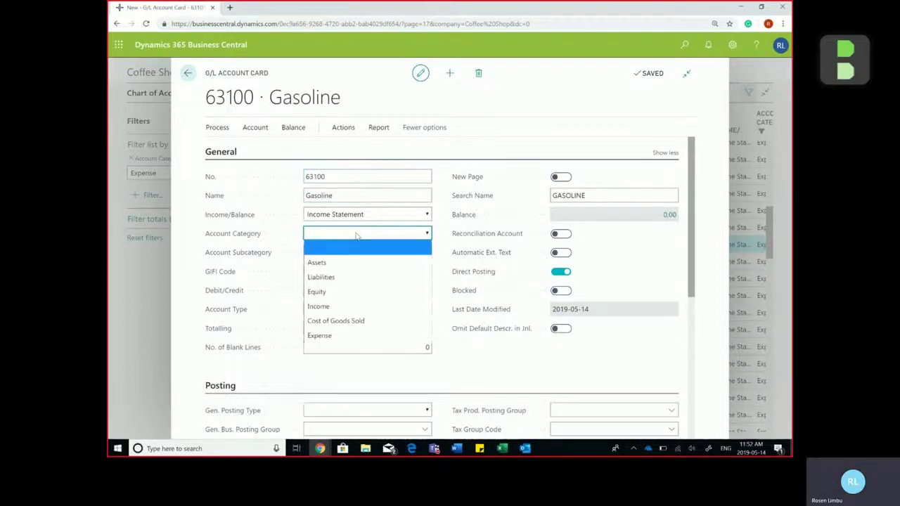
left_click(338, 335)
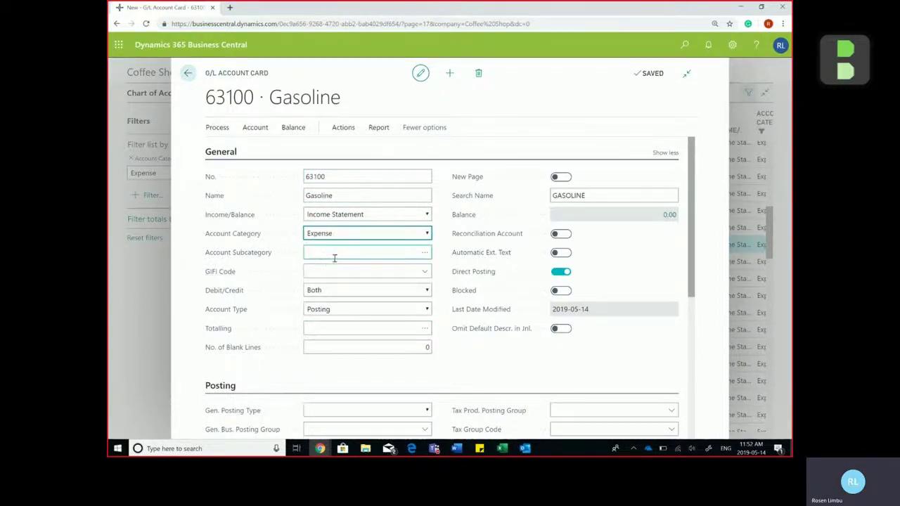
left_click(398, 254)
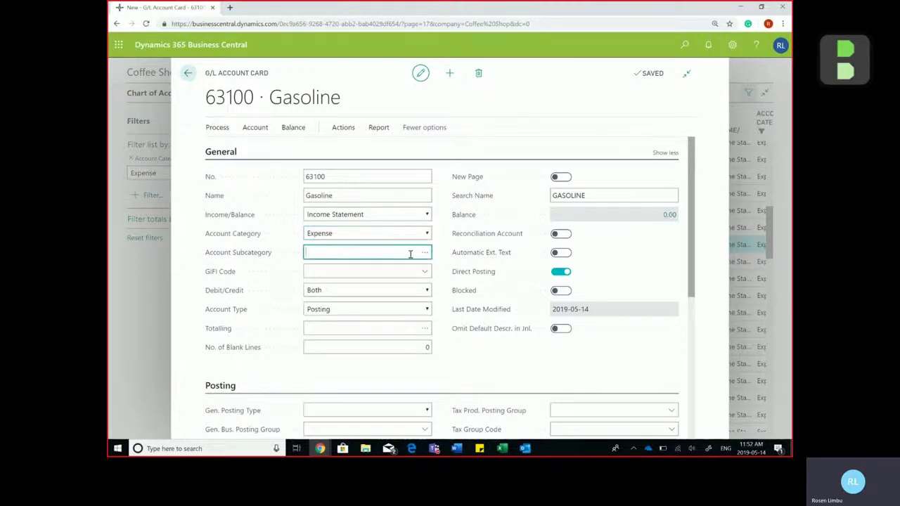
left_click(425, 252)
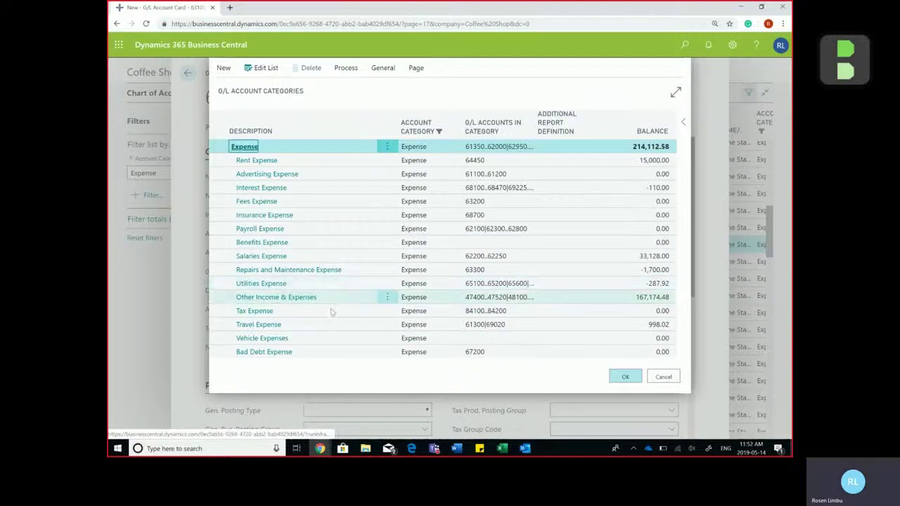
left_click(298, 344)
left_click(628, 378)
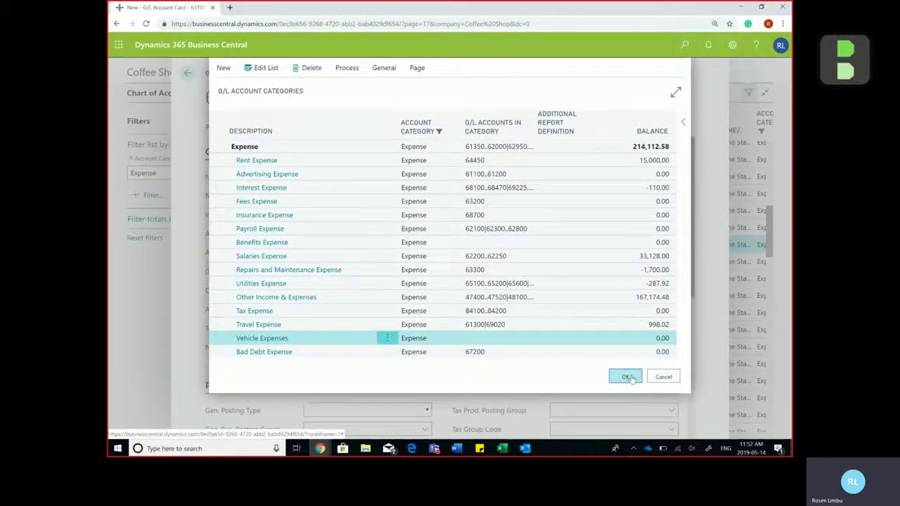
scroll(524, 318, "down", 3)
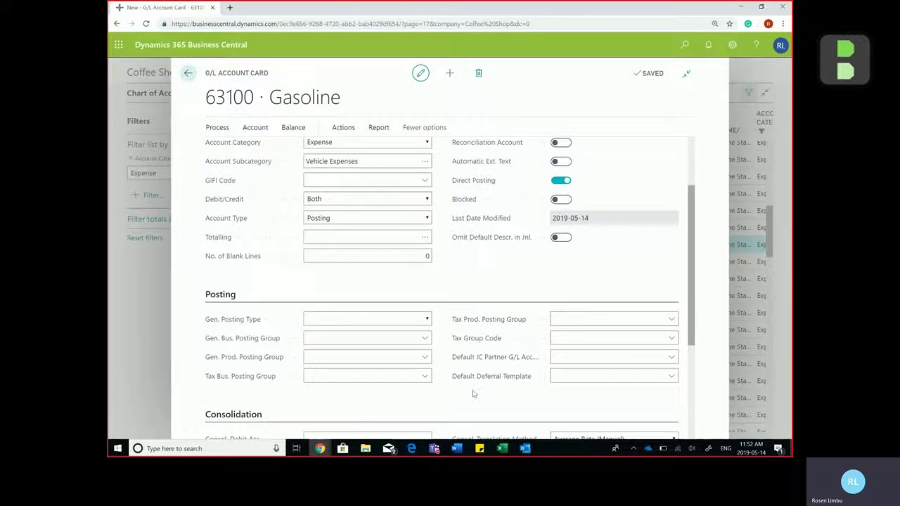
left_click(189, 74)
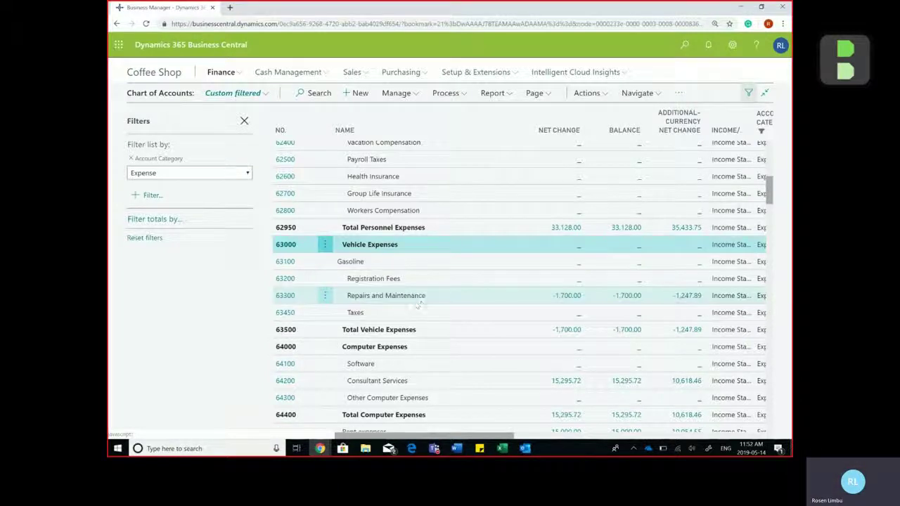
- Select the Gasoline account and run Indent Chart of Accounts to update the indentation of all G/L accounts
left_click(389, 265)
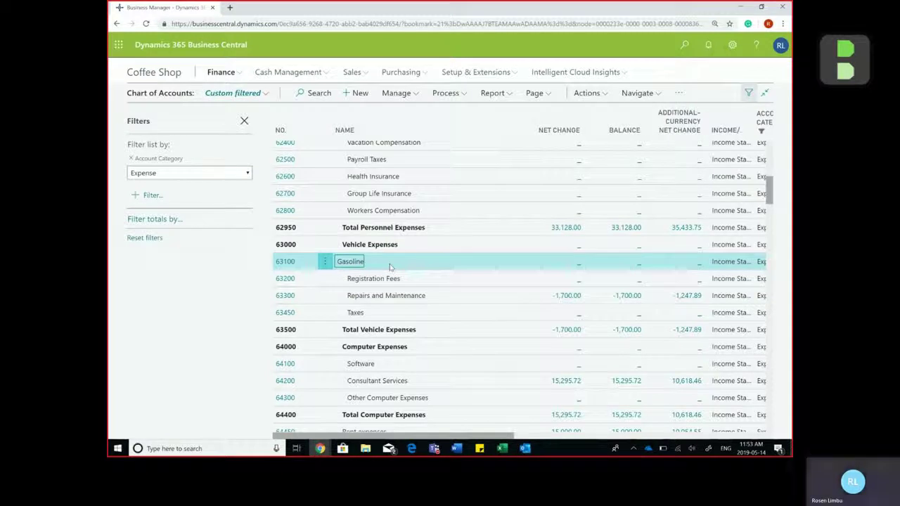
left_click(446, 95)
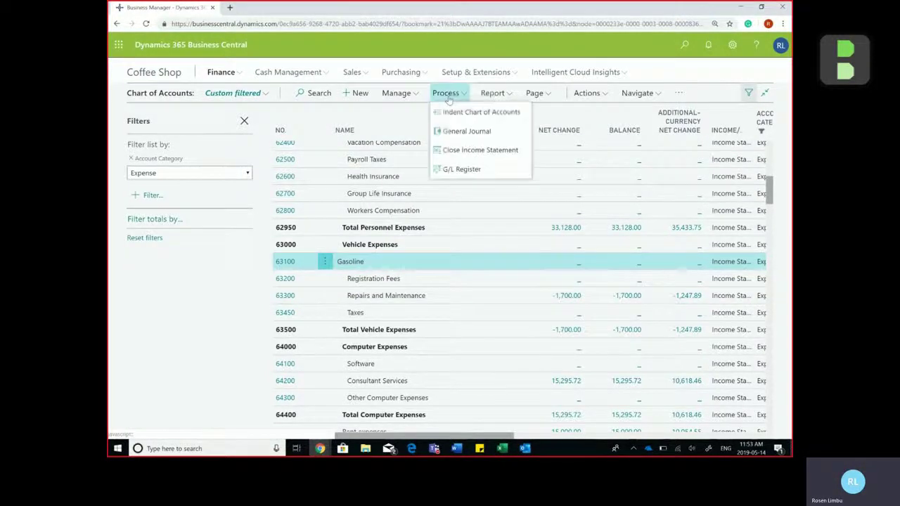
left_click(478, 113)
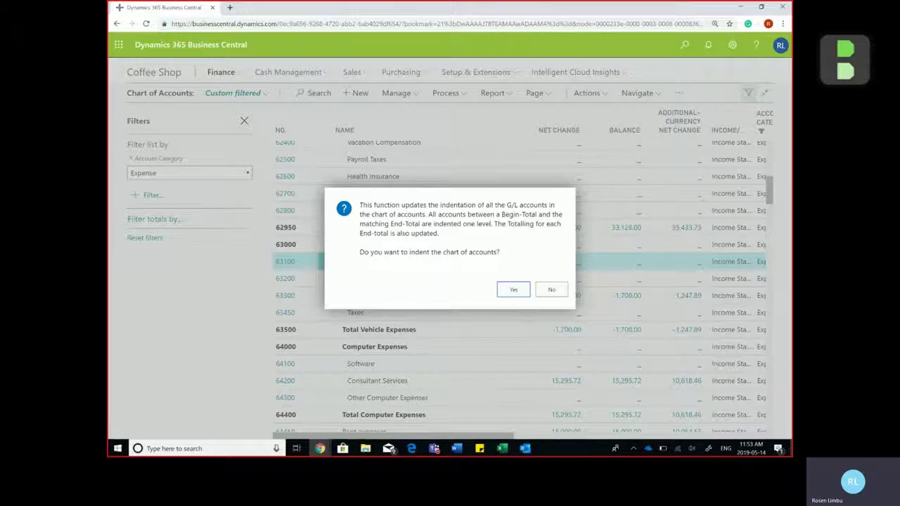
left_click(513, 294)
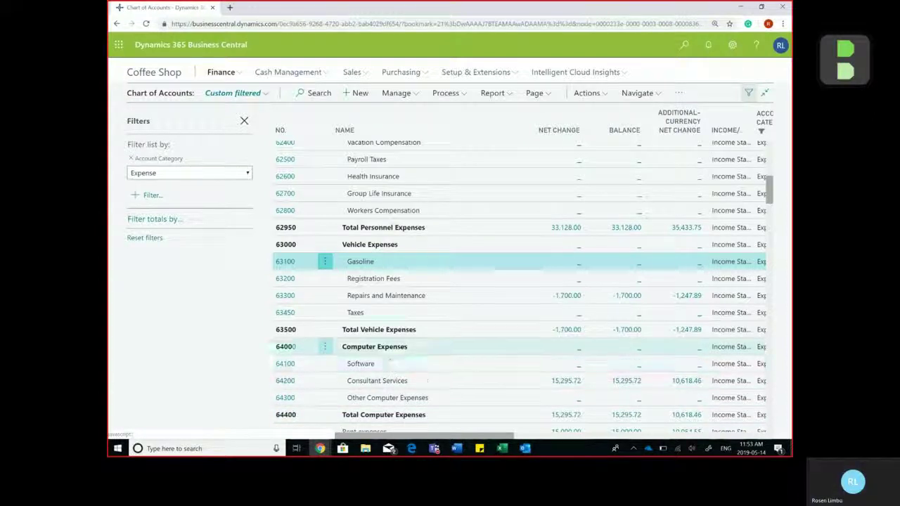
- Open the Gasoline account card for editing and set Gen. Posting Type to Purchase and Gen. Bus. Posting Group to DOMESTIC
left_click(325, 263)
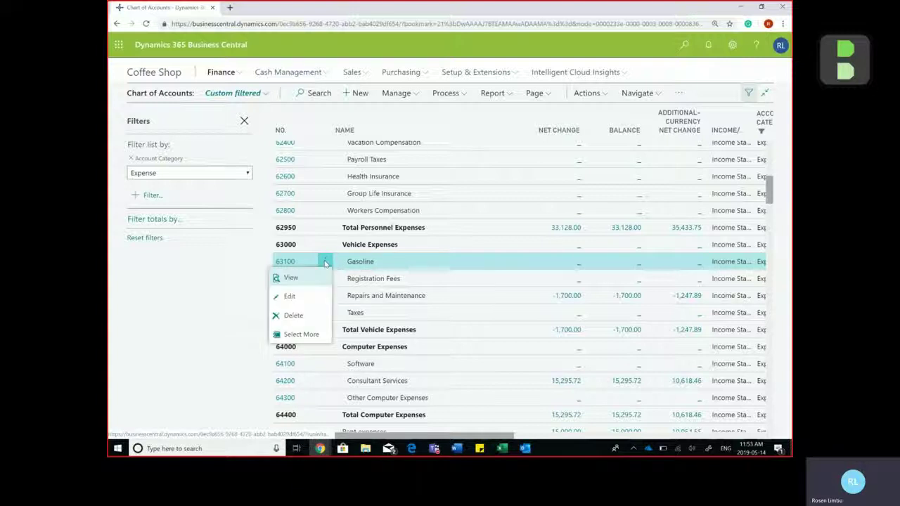
left_click(309, 299)
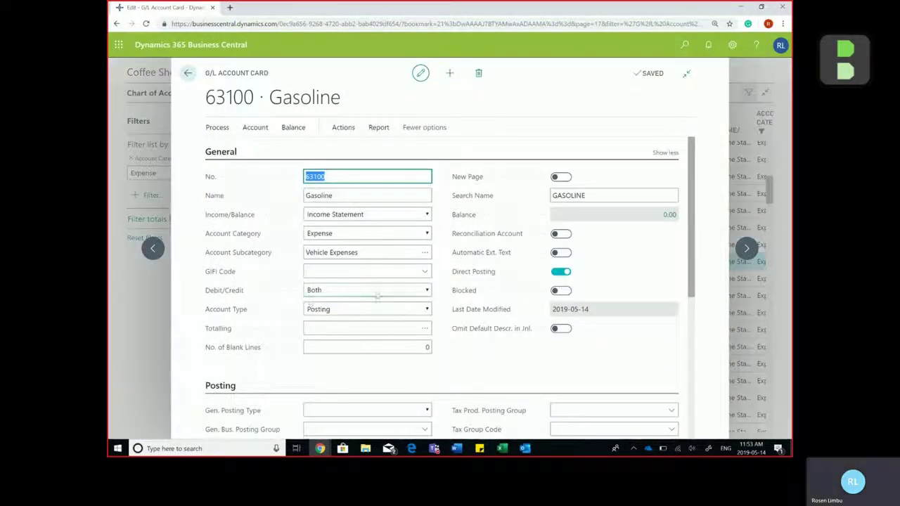
scroll(373, 330, "down", 1)
left_click(363, 365)
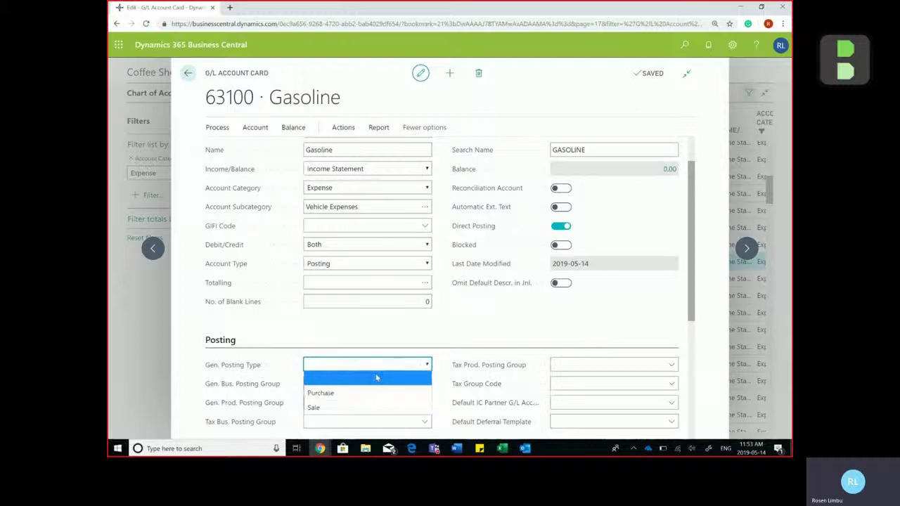
left_click(357, 394)
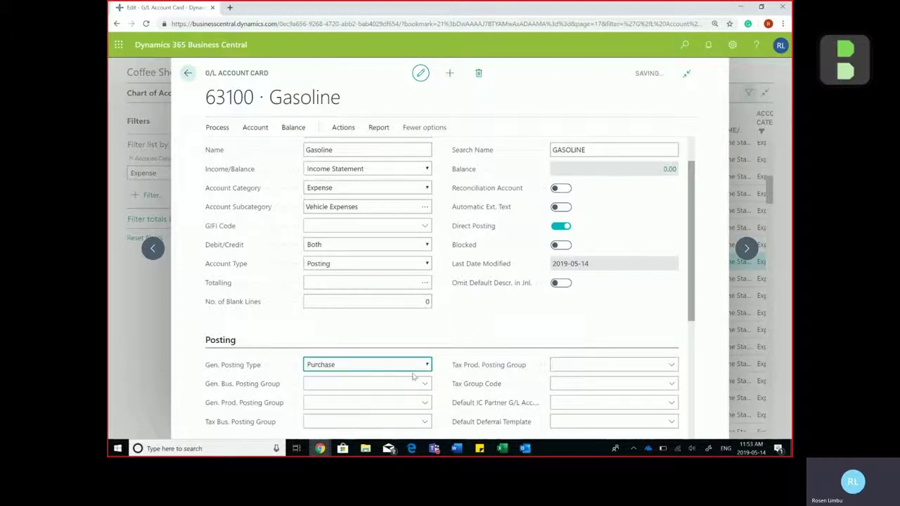
scroll(408, 376, "down", 2)
left_click(384, 294)
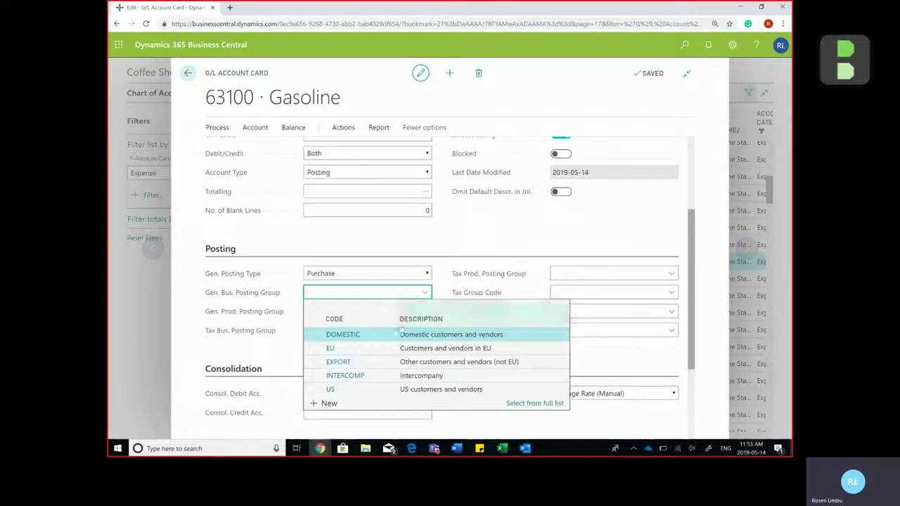
key("Return")
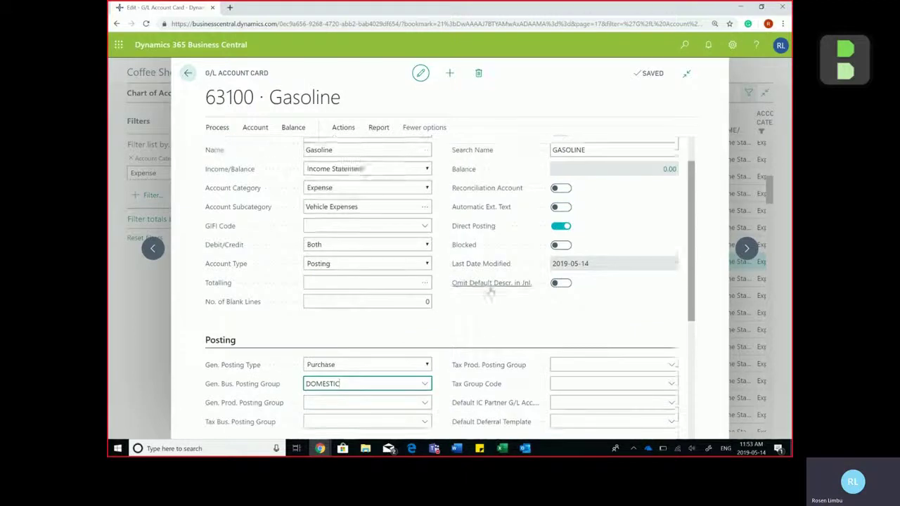
- Delete the Gasoline account 63100 from its G/L account card and confirm the deletion
scroll(490, 291, "up", 1)
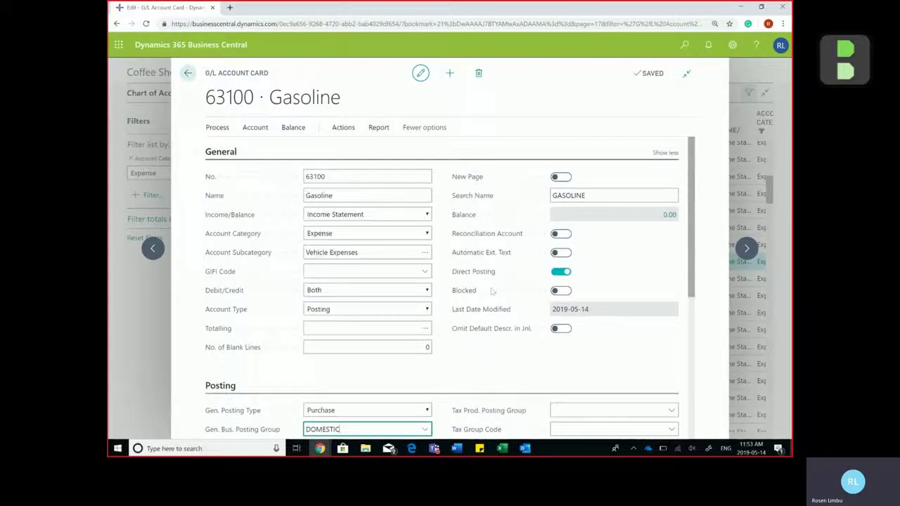
left_click(479, 74)
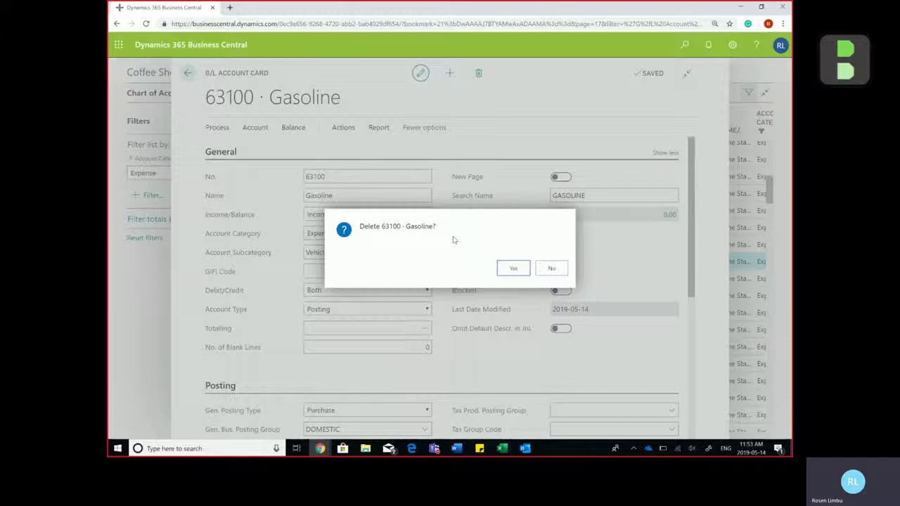
left_click(509, 270)
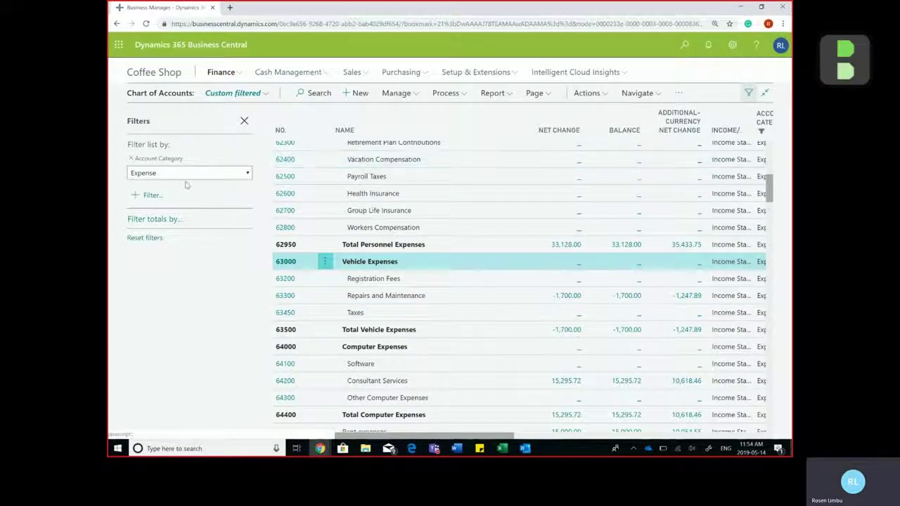
- Reset all filters on the chart of accounts and close the filter pane
left_click(145, 238)
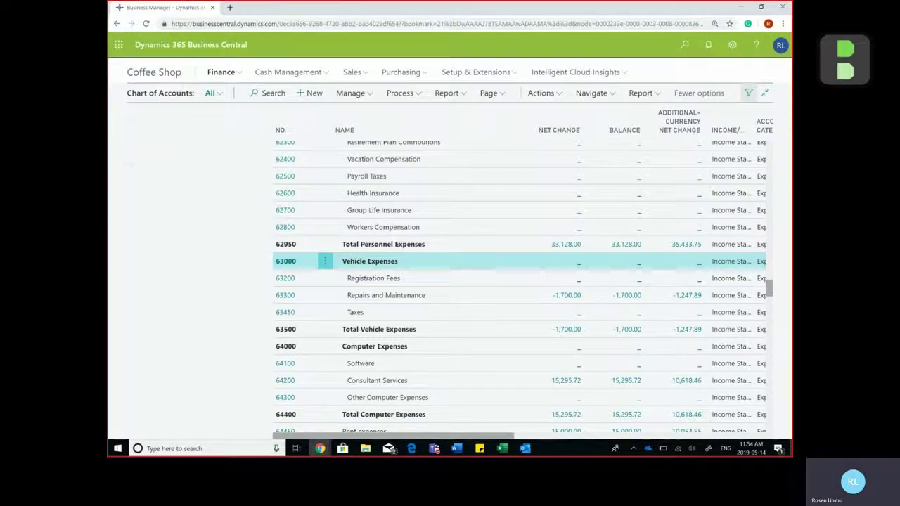
left_click(244, 121)
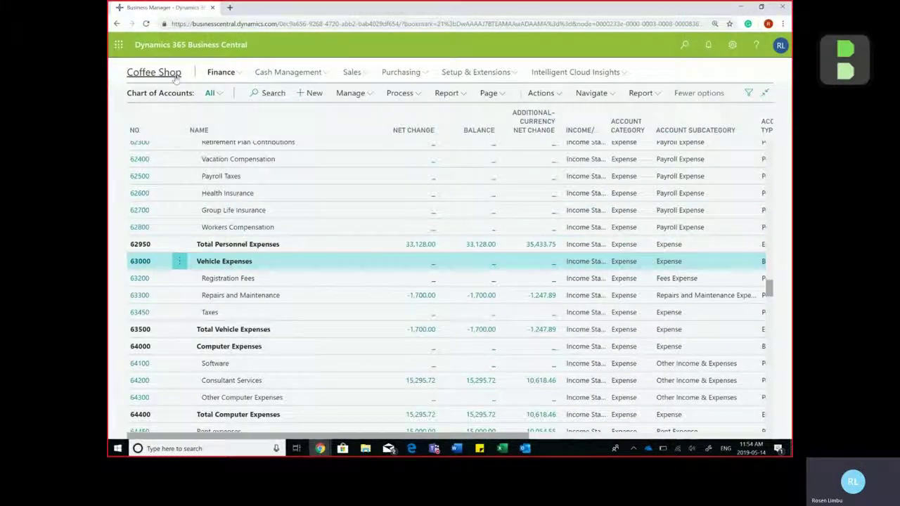